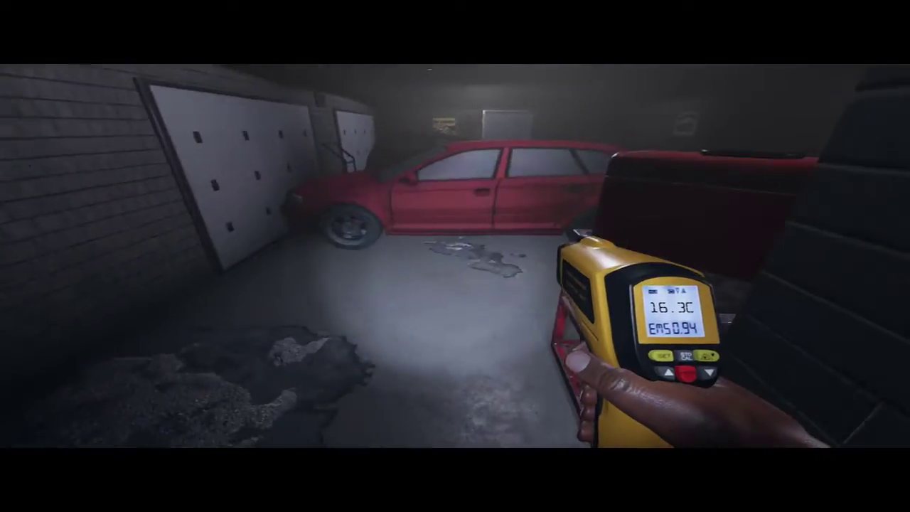
key("w")
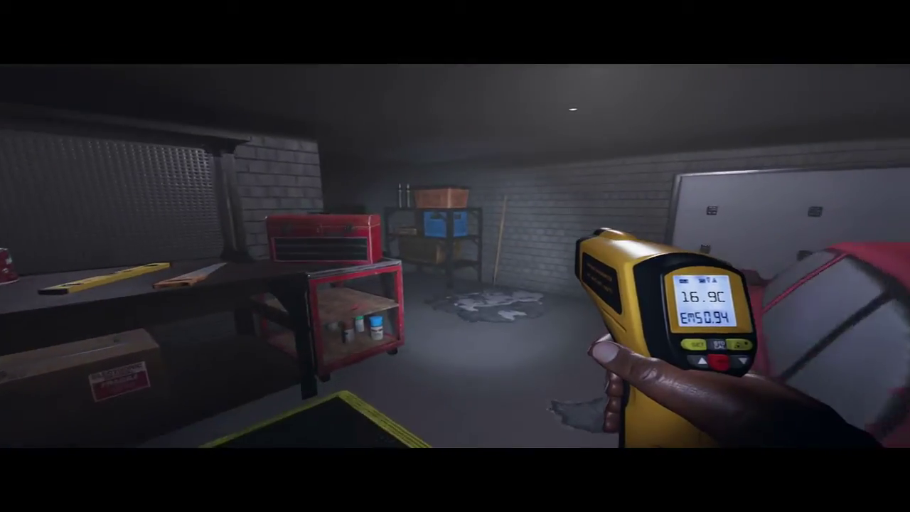
key("w")
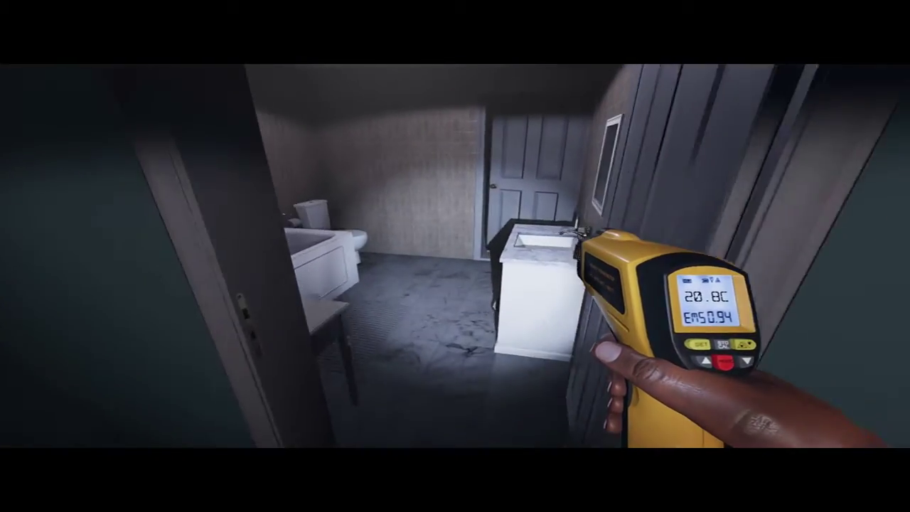
key("w")
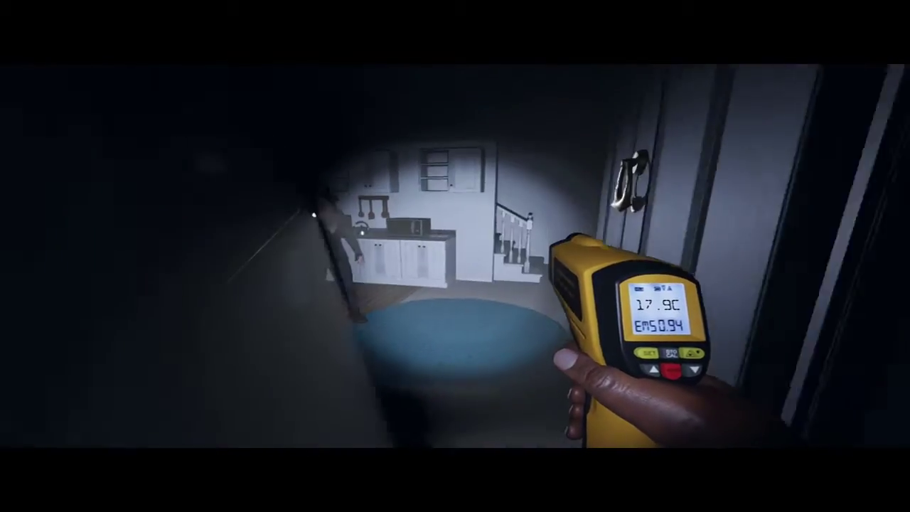
Take temperature readings through the garage, bathroom, kitchen and upstairs hallway, then switch to the flashlight
key("w")
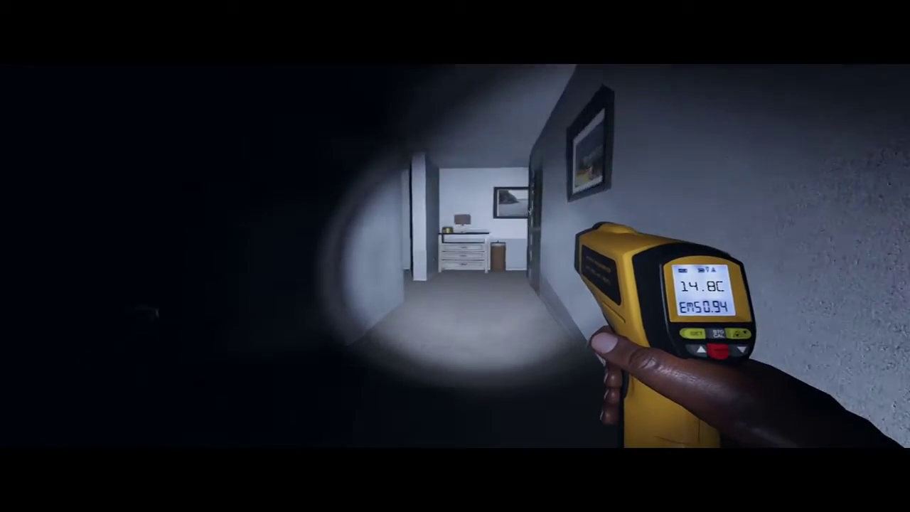
key("w")
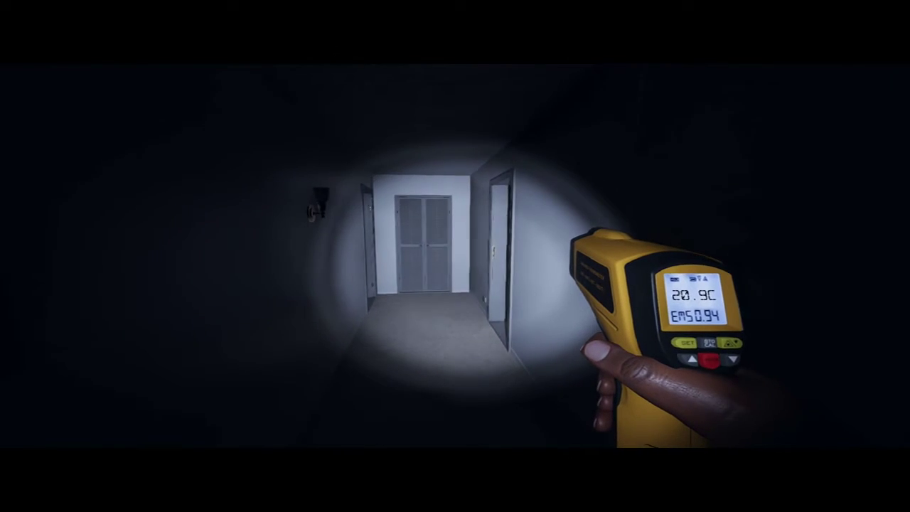
key("w")
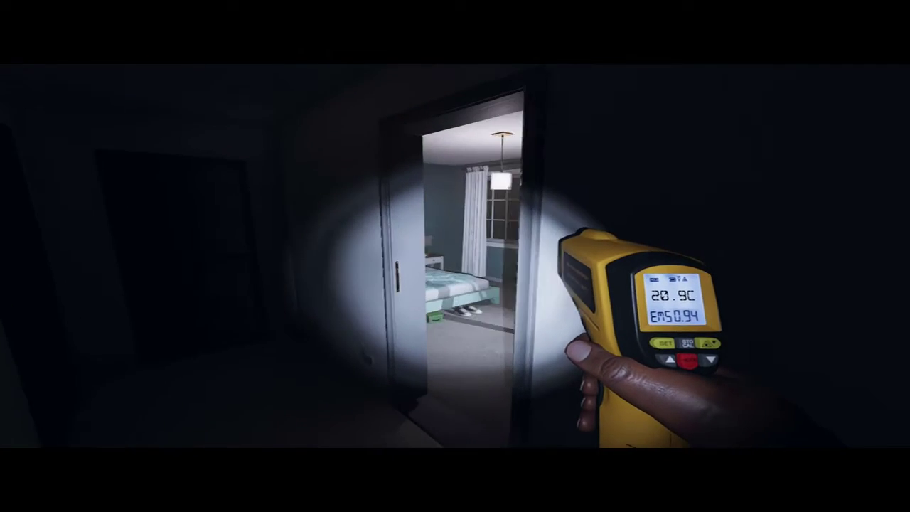
key("a")
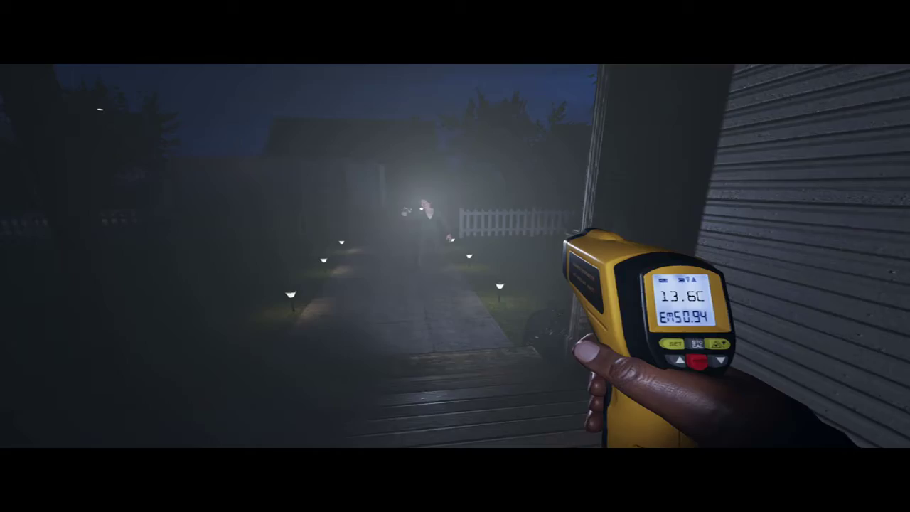
key("q")
key("w")
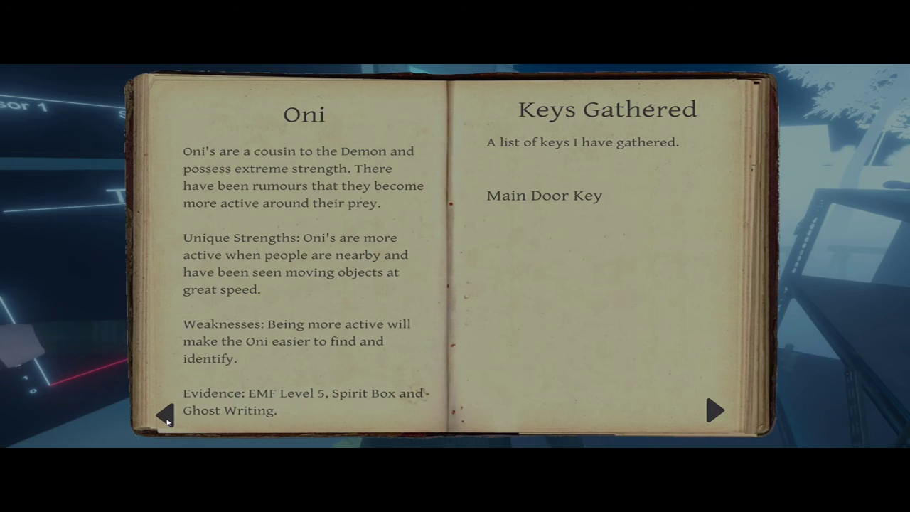
Review earlier ghost descriptions, pick Revenant as the ghost-type guess, and close the journal
left_click(167, 416)
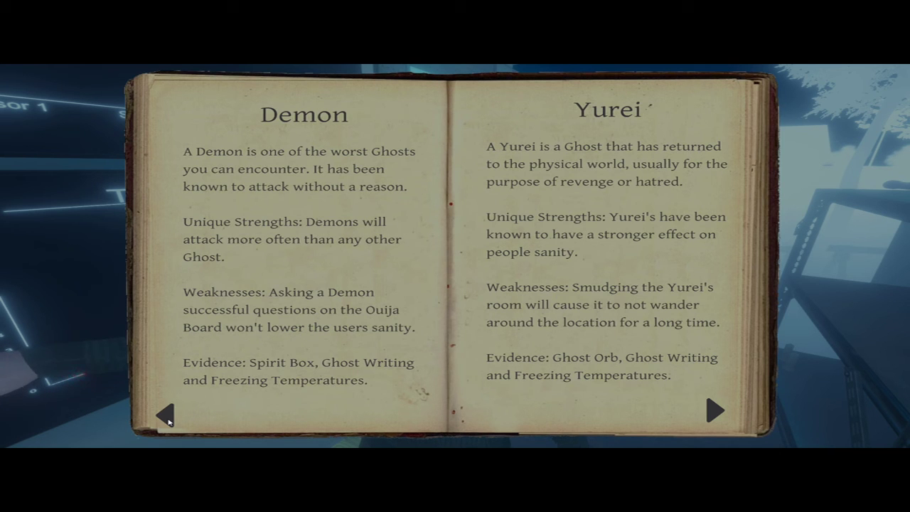
left_click(169, 422)
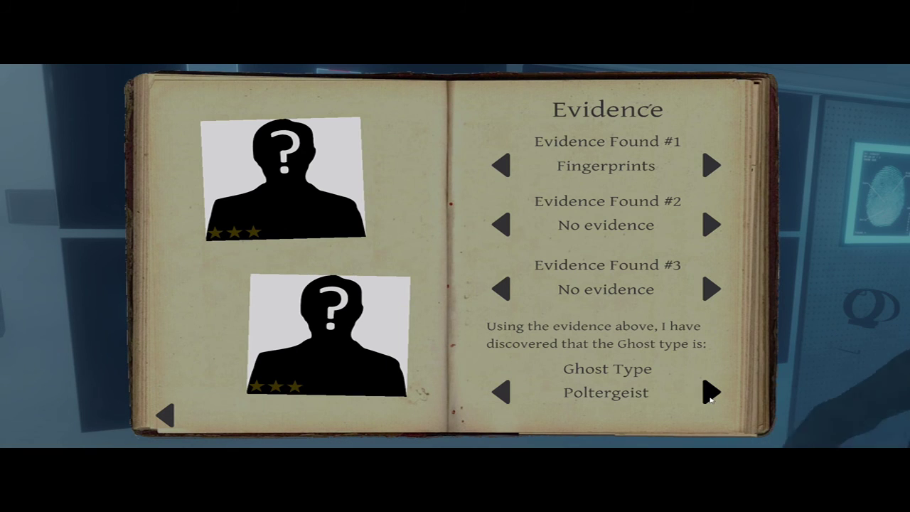
left_click(710, 399)
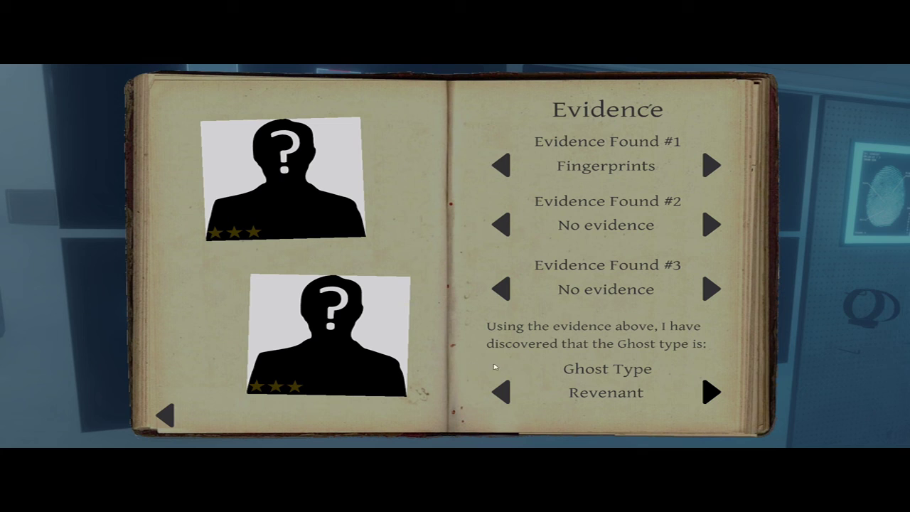
key("j")
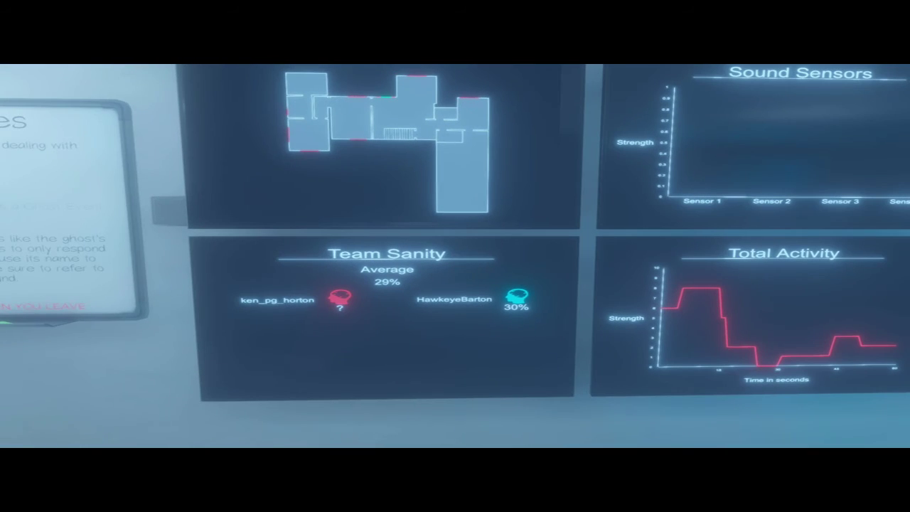